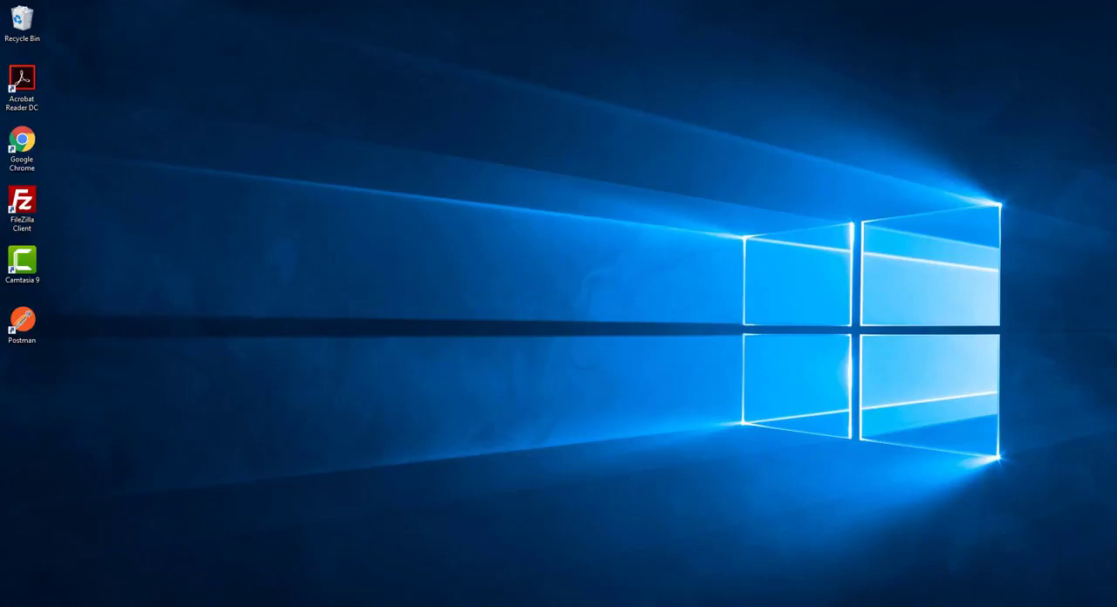
Open the Windows Features dialog through the Programs category of Control Panel and maximize it
key(super+s)
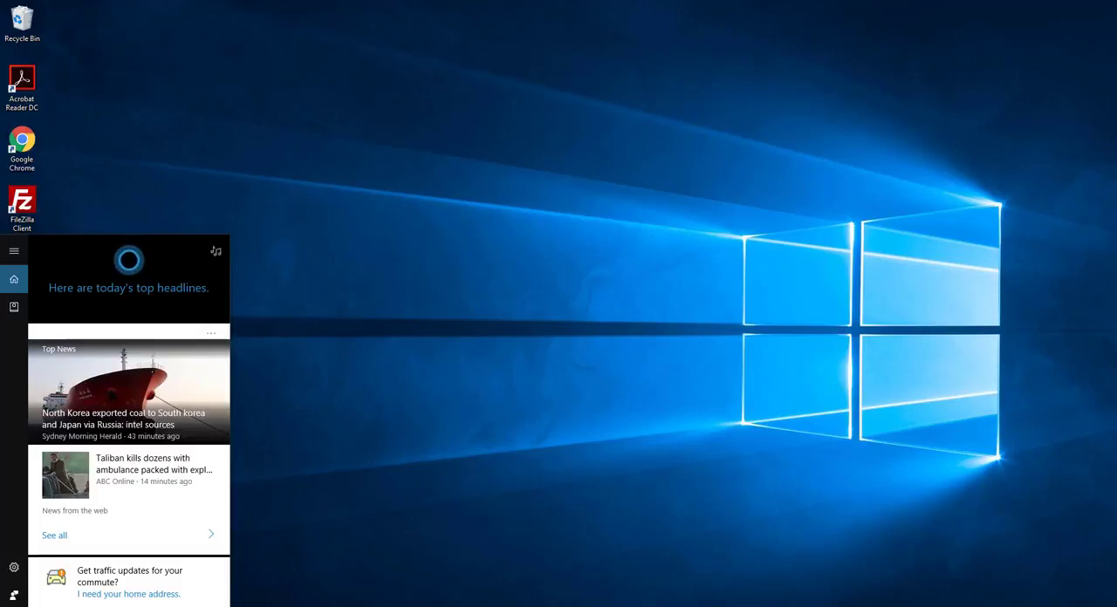
text(c)
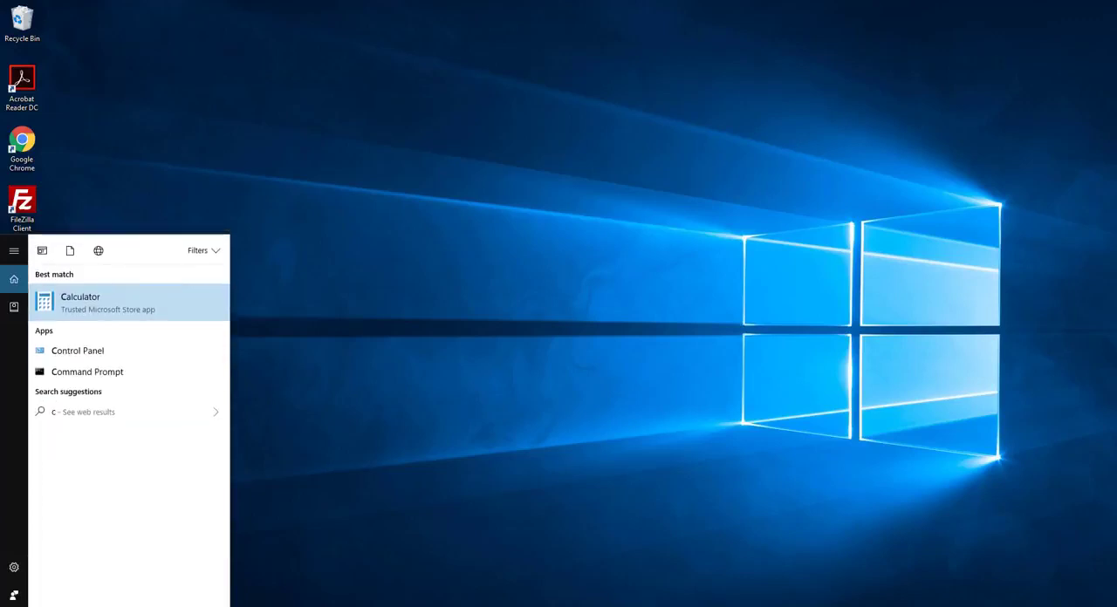
text(ontrol)
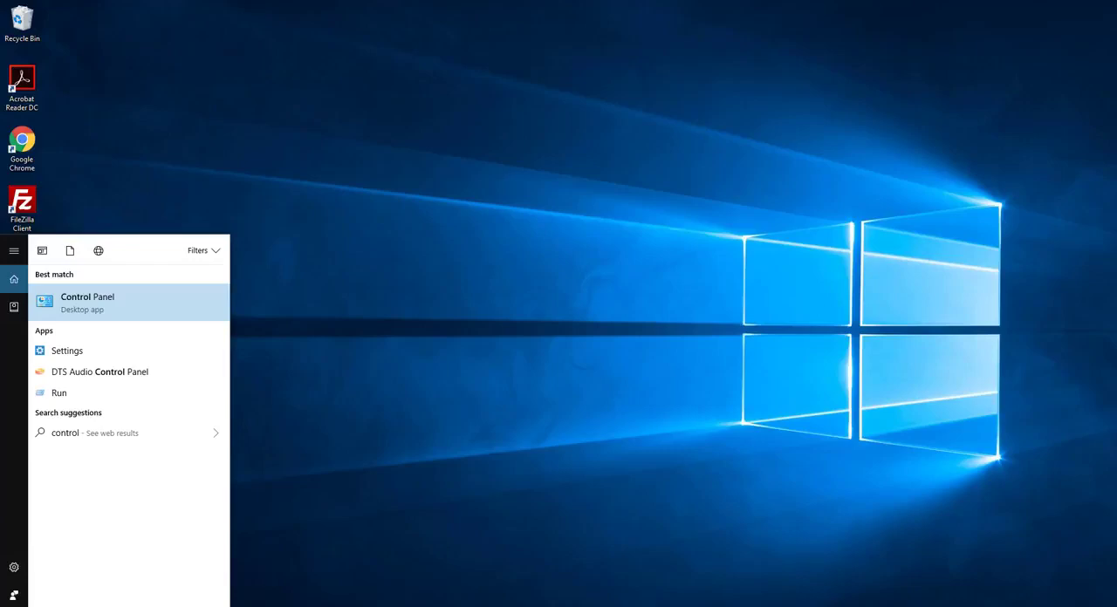
click(96, 302)
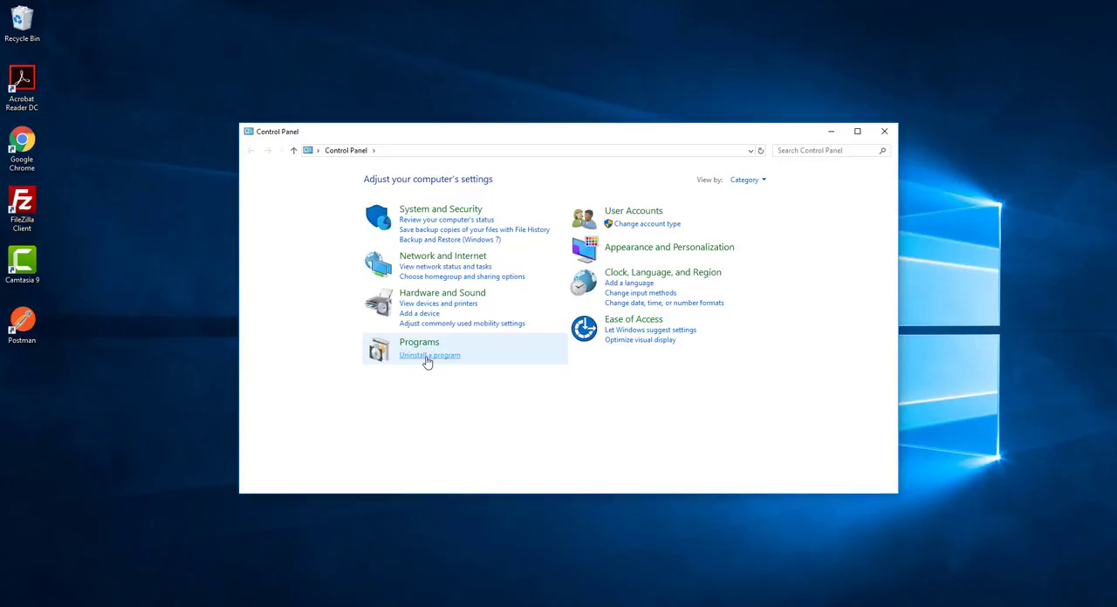
click(418, 344)
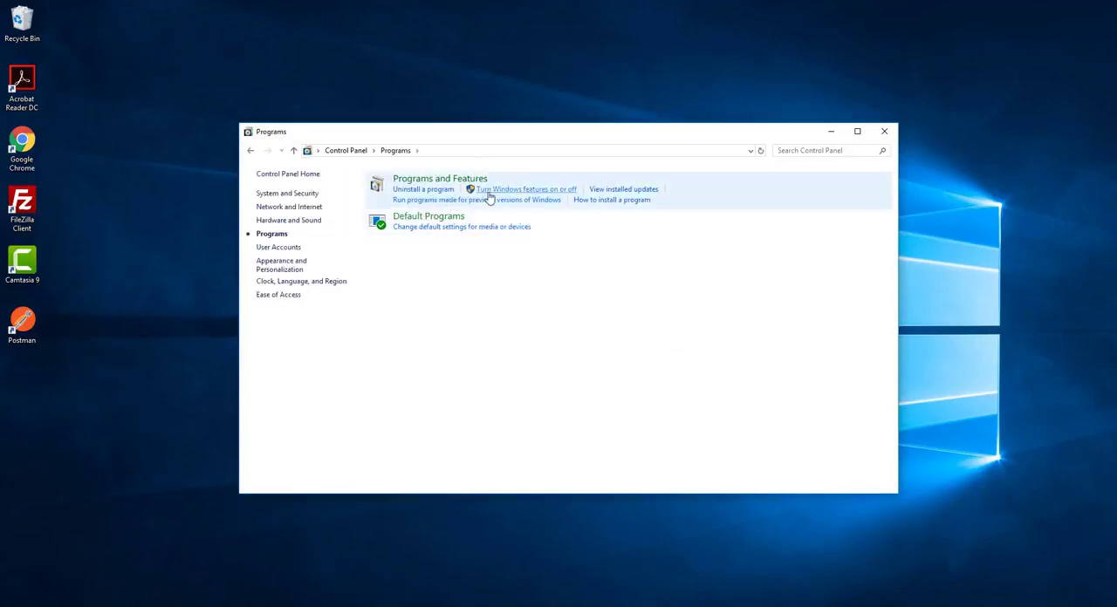
click(507, 193)
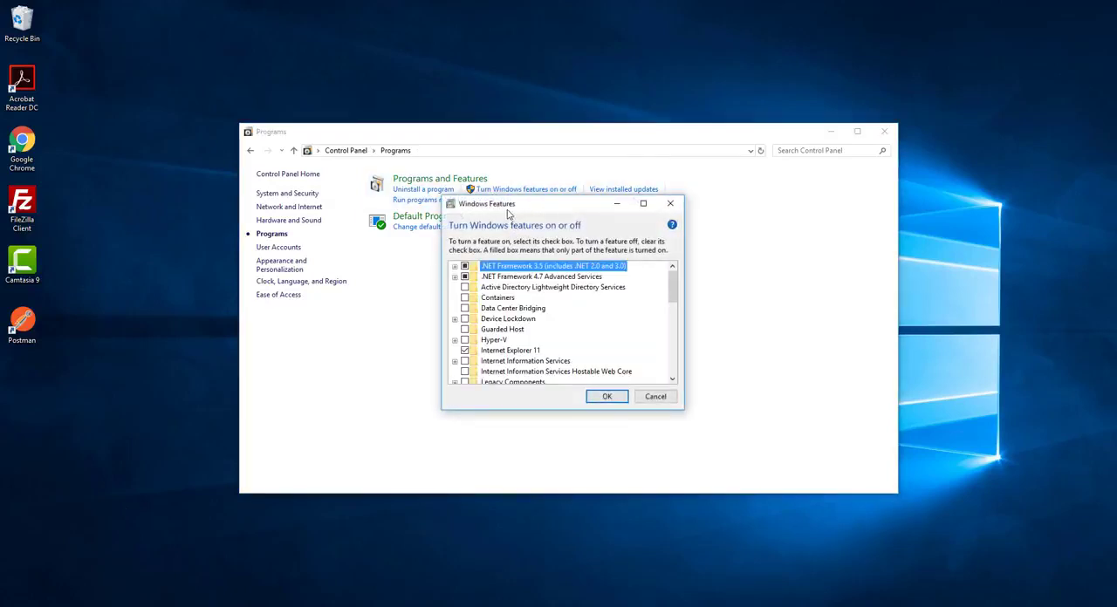
click(643, 203)
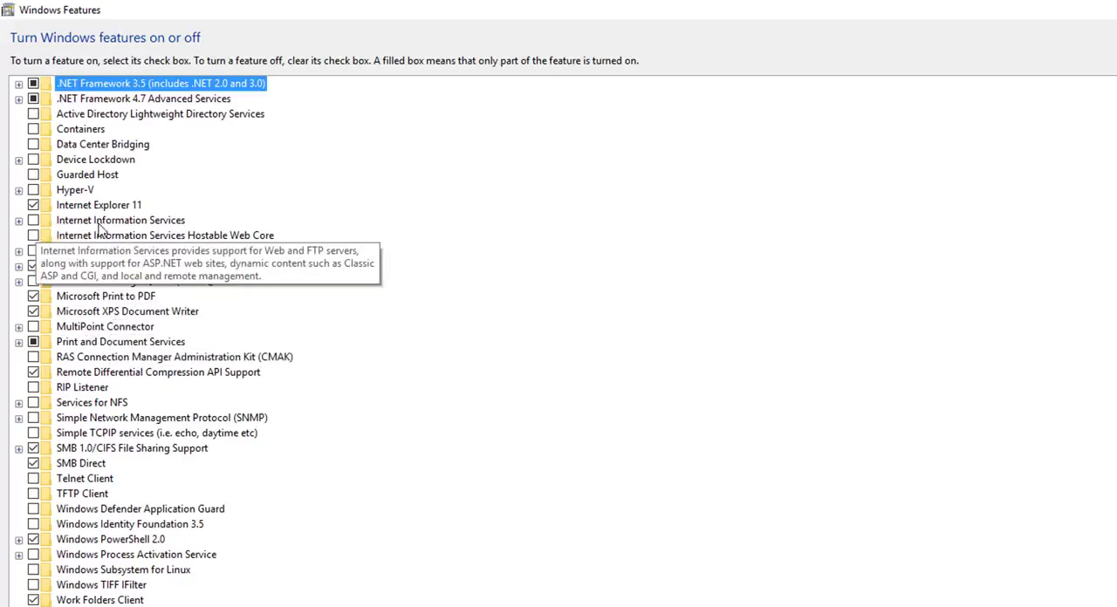
Select Internet Information Services for installation and expand its Web Management Tools and World Wide Web Services groups
click(19, 221)
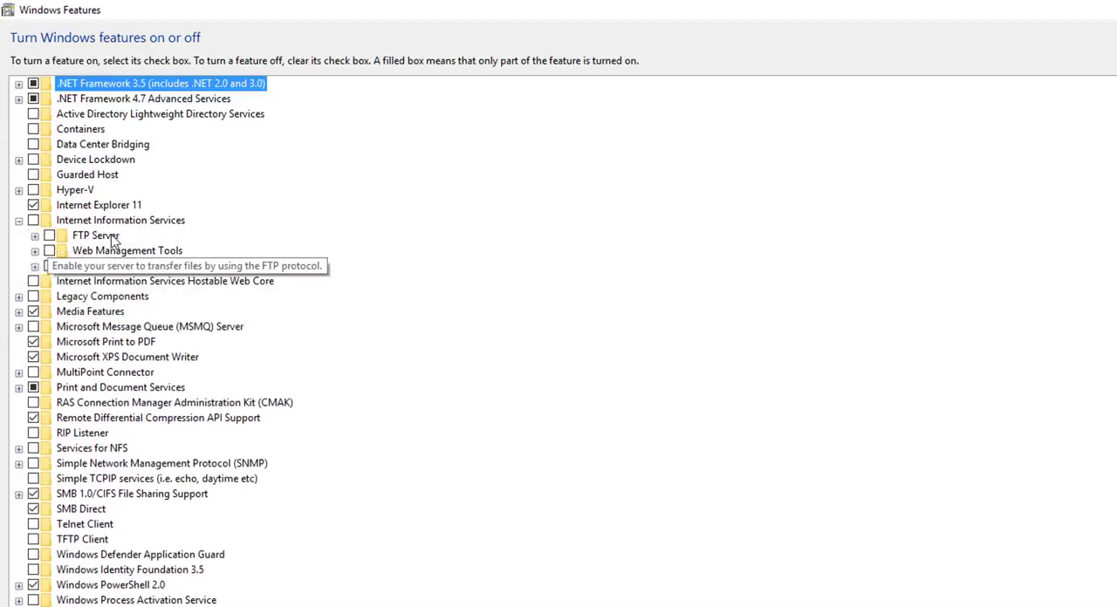
click(33, 220)
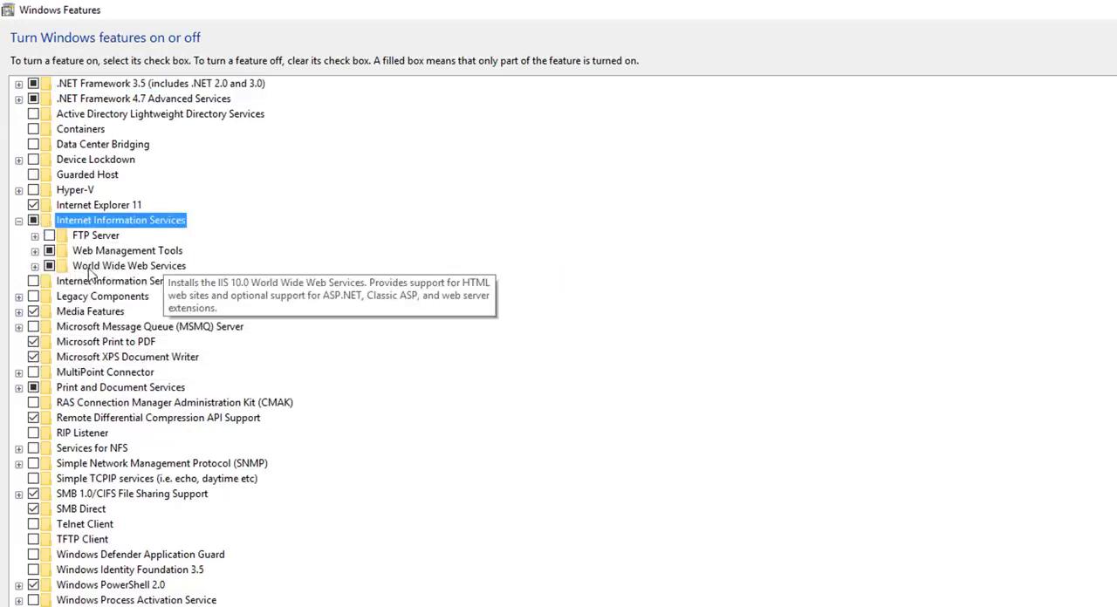
click(34, 251)
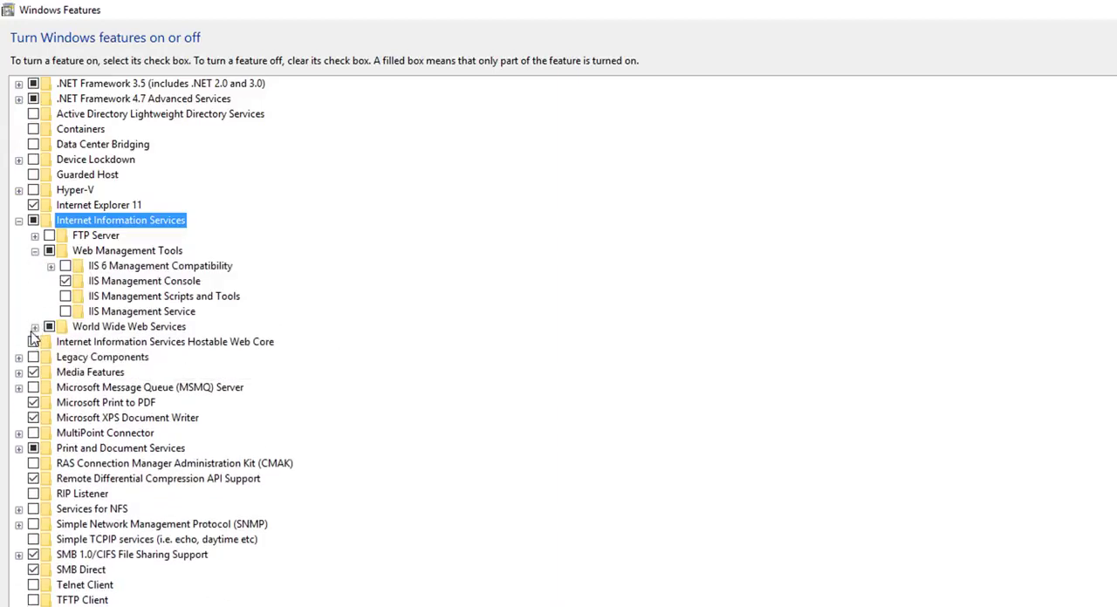
click(34, 327)
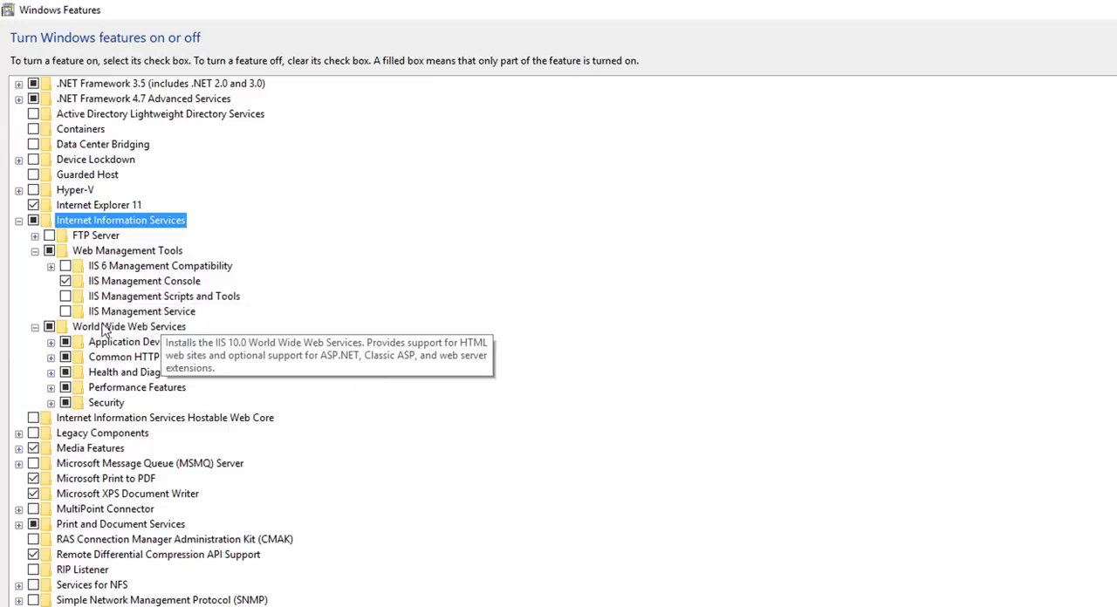
Include IIS Management Service under Web Management Tools, apply the Windows feature changes and close the completed dialog
click(66, 313)
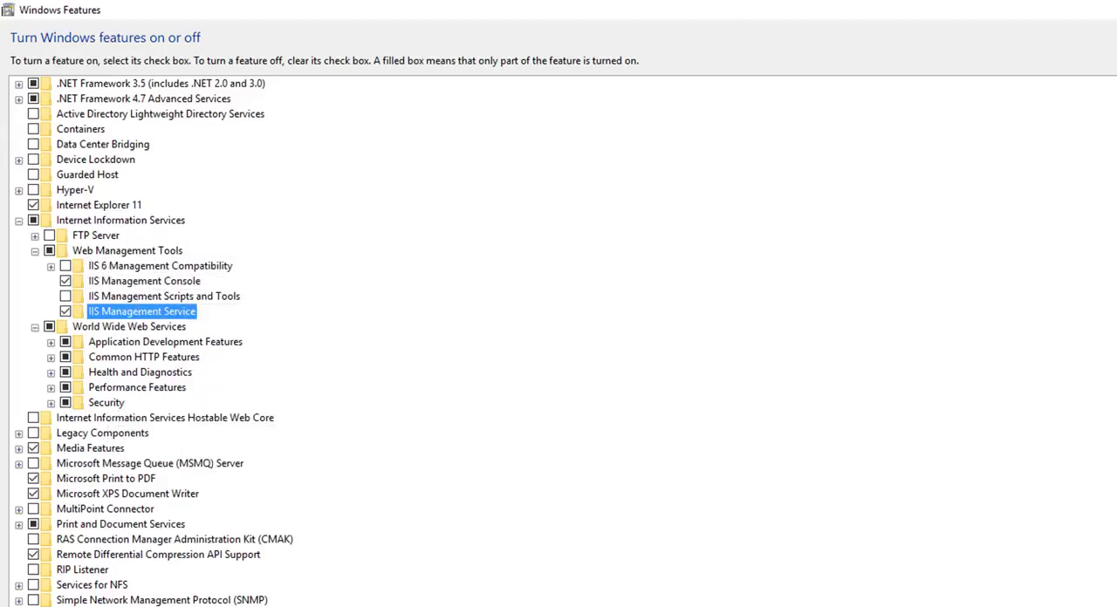
click(1116, 10)
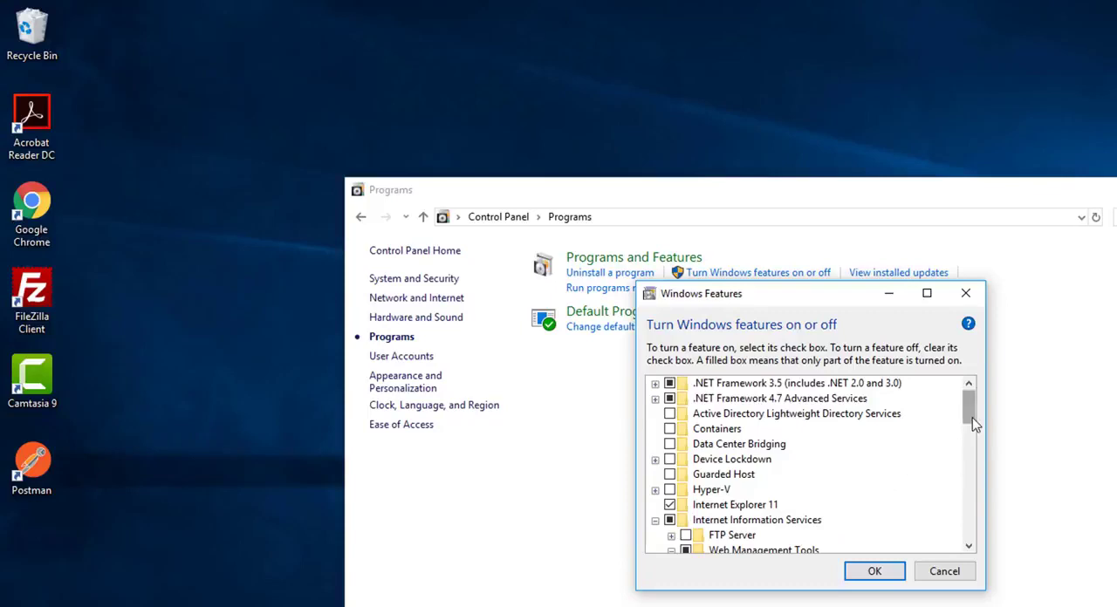
scroll(972, 417, down, 2)
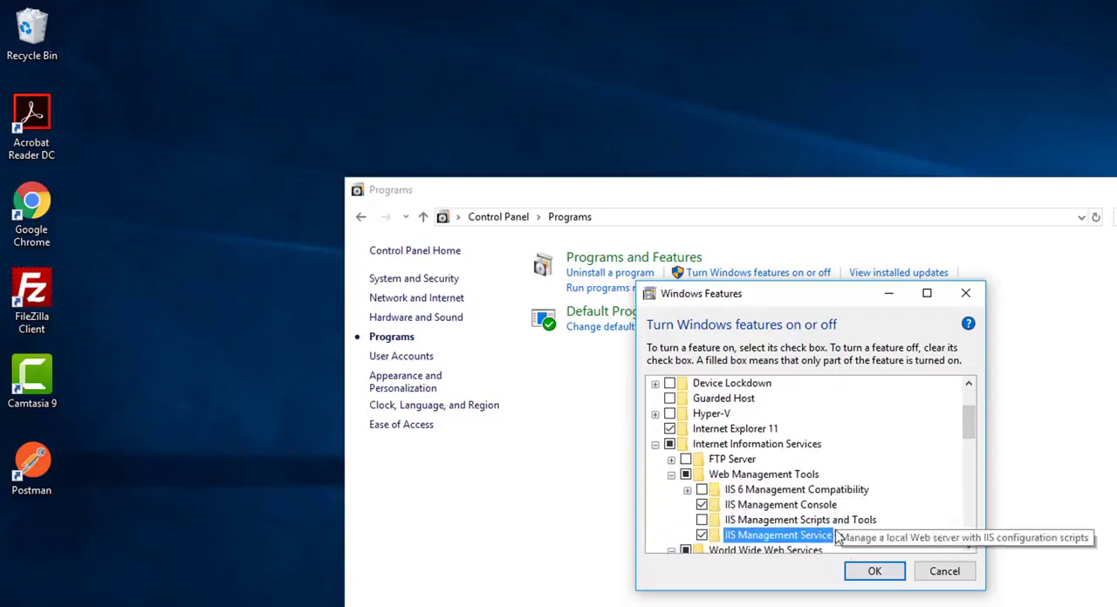
click(873, 572)
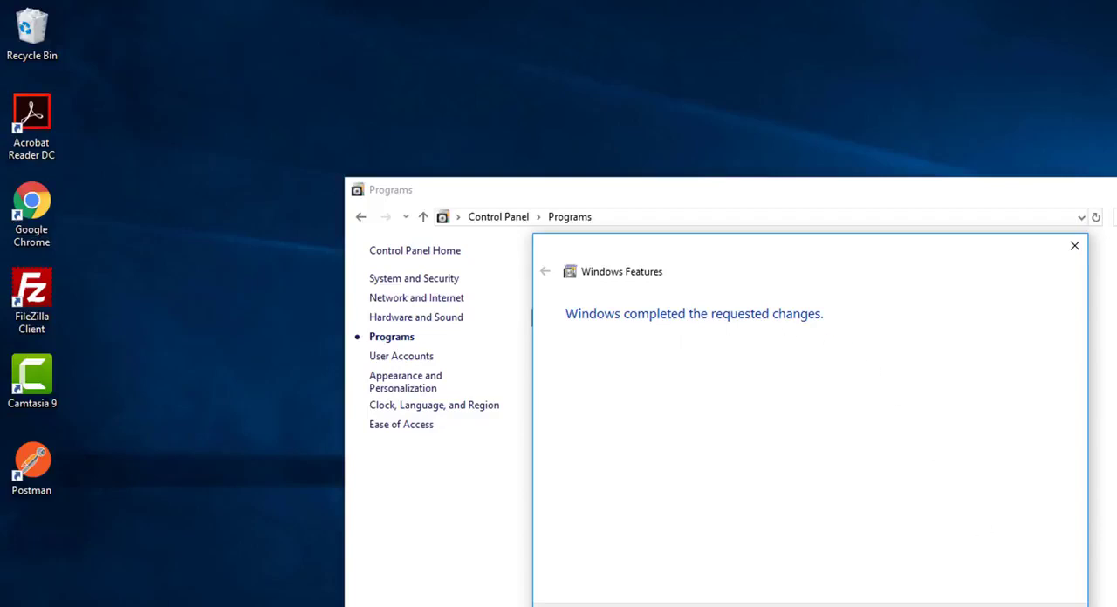
key(Return)
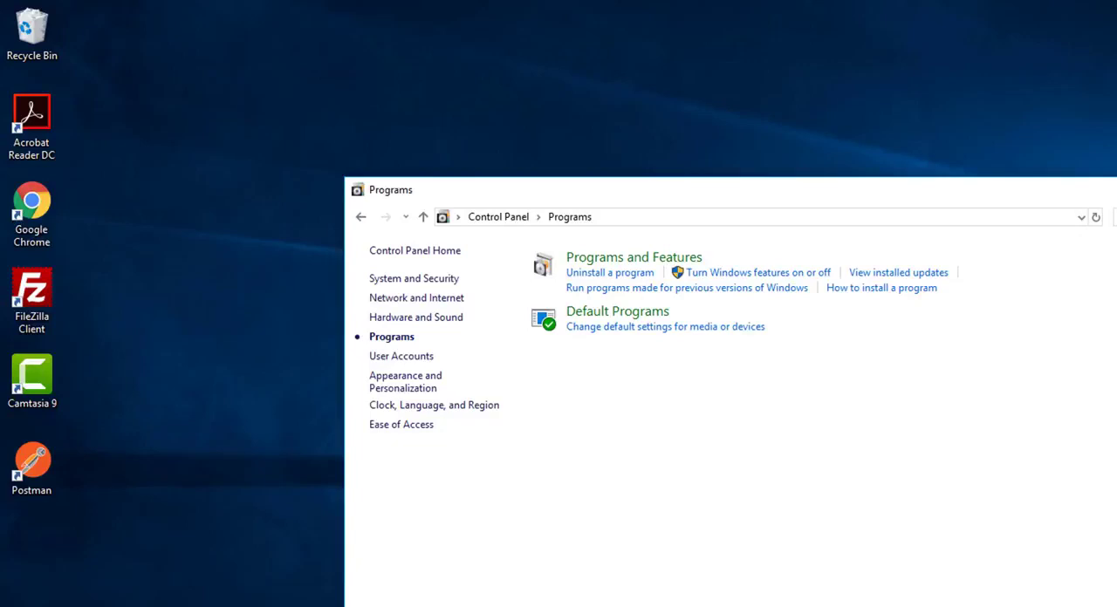
Switch to Microsoft Edge and load localhost without a port number to check the web server
click(576, 606)
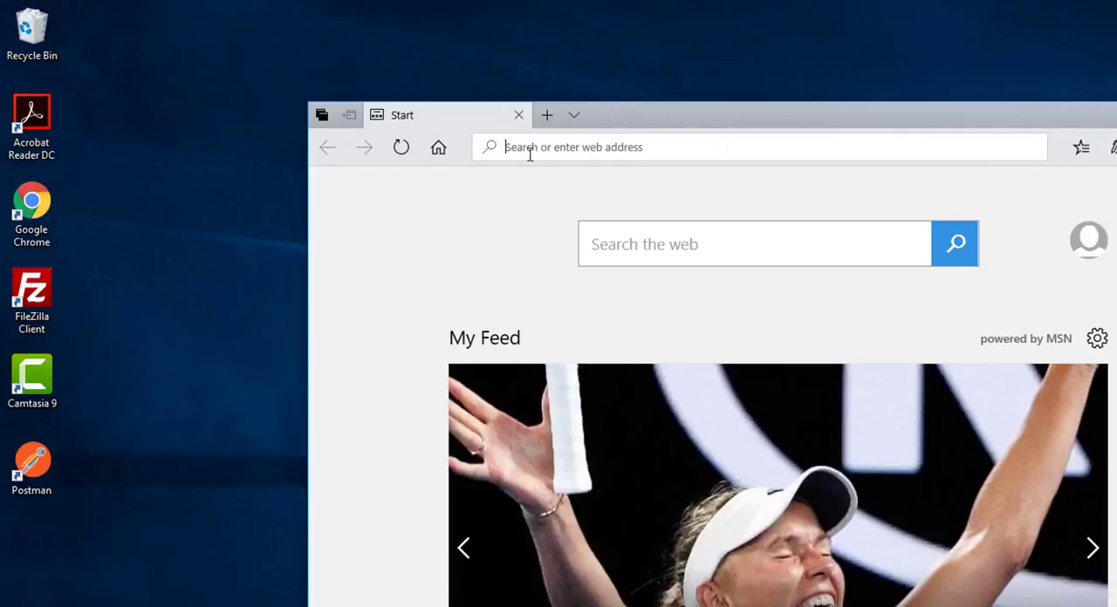
text(localho)
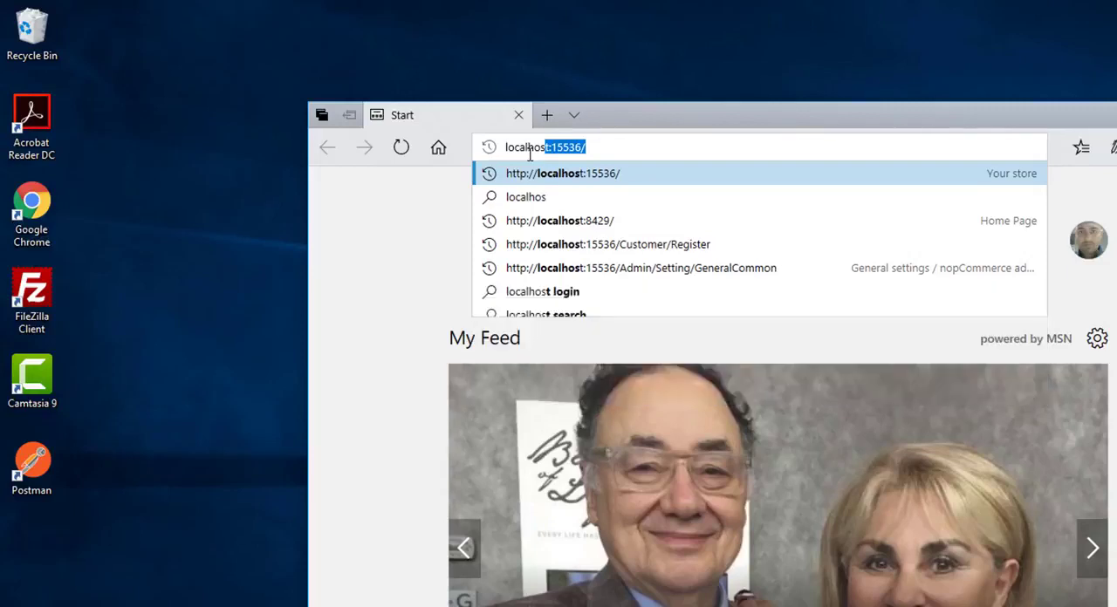
text(st)
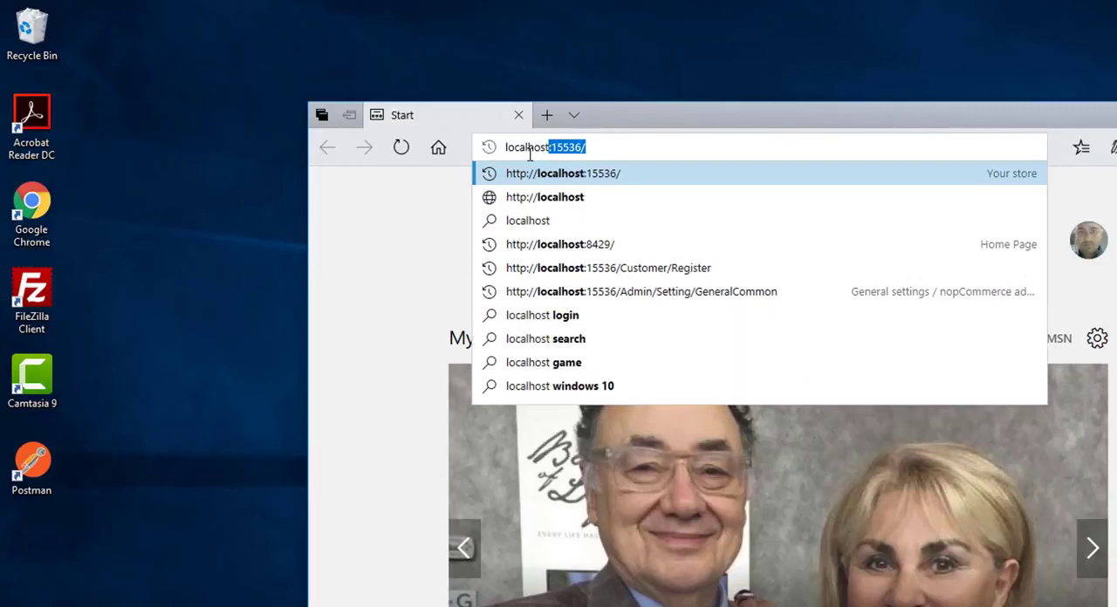
key(Delete)
key(Return)
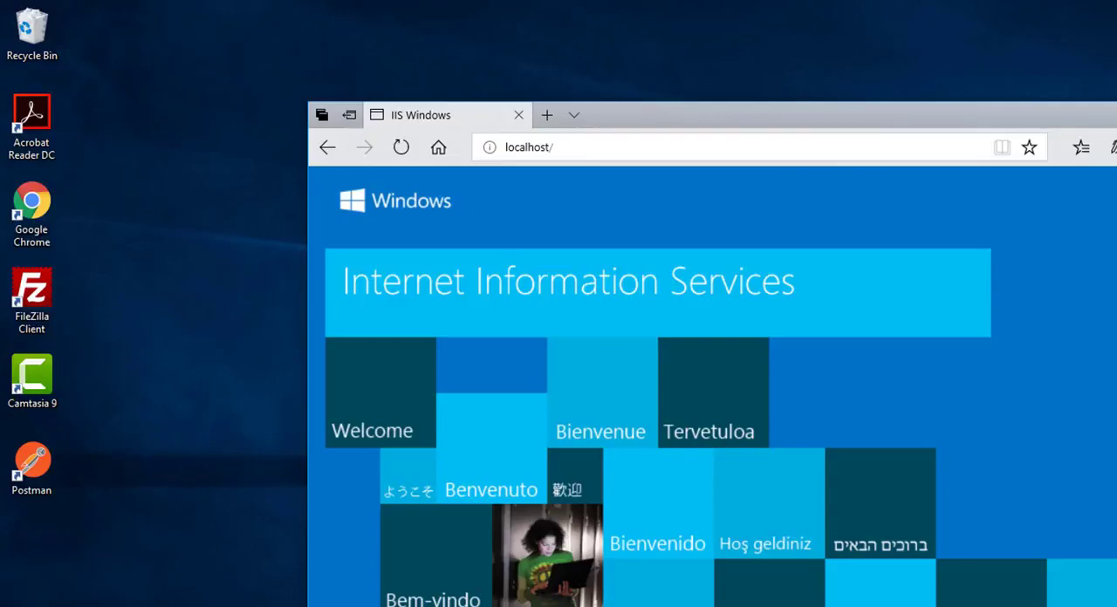
Switch to File Explorer and open the inetpub\wwwroot folder on the Windows (C:) drive
key(super+e)
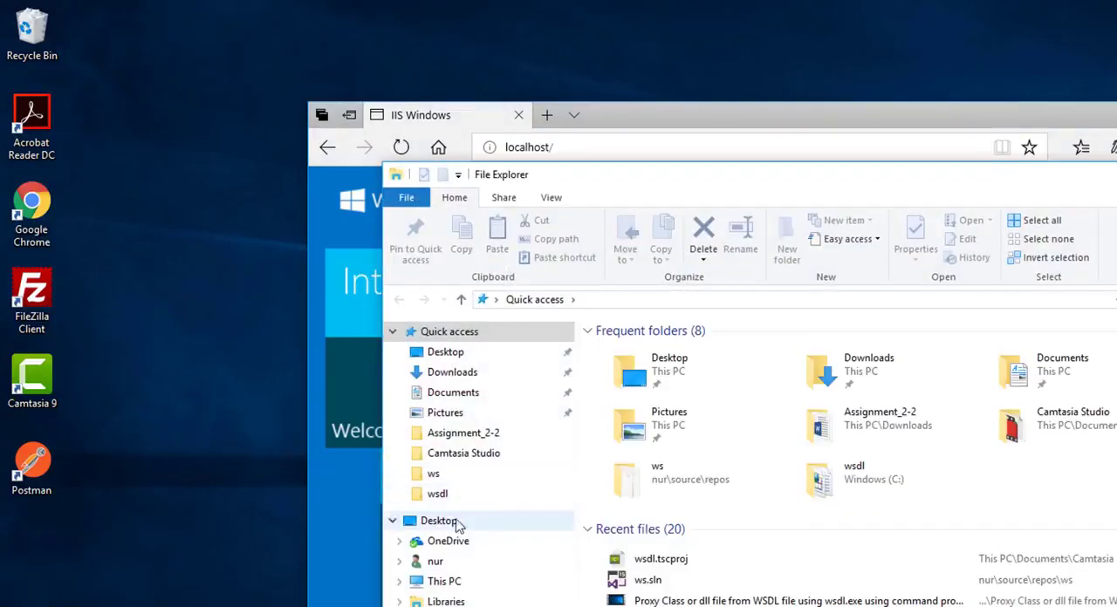
click(442, 583)
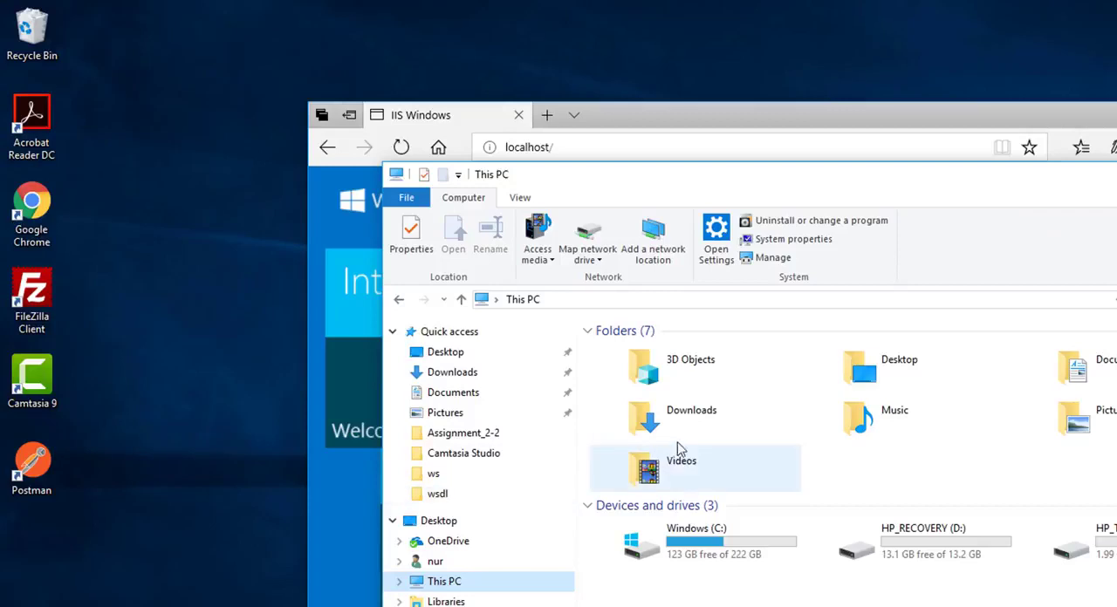
double_click(716, 543)
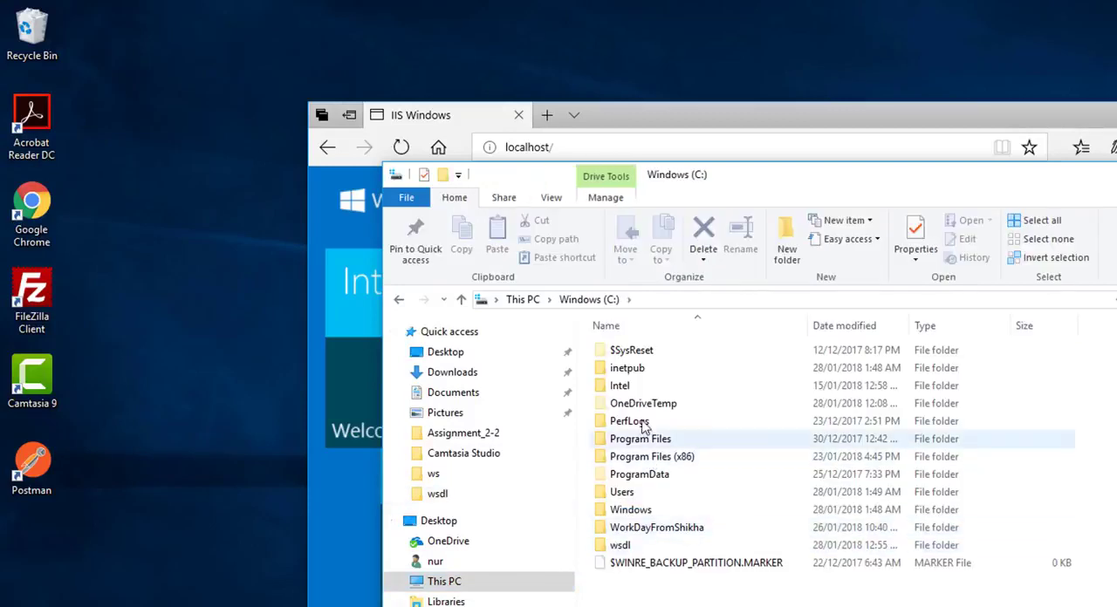
double_click(627, 369)
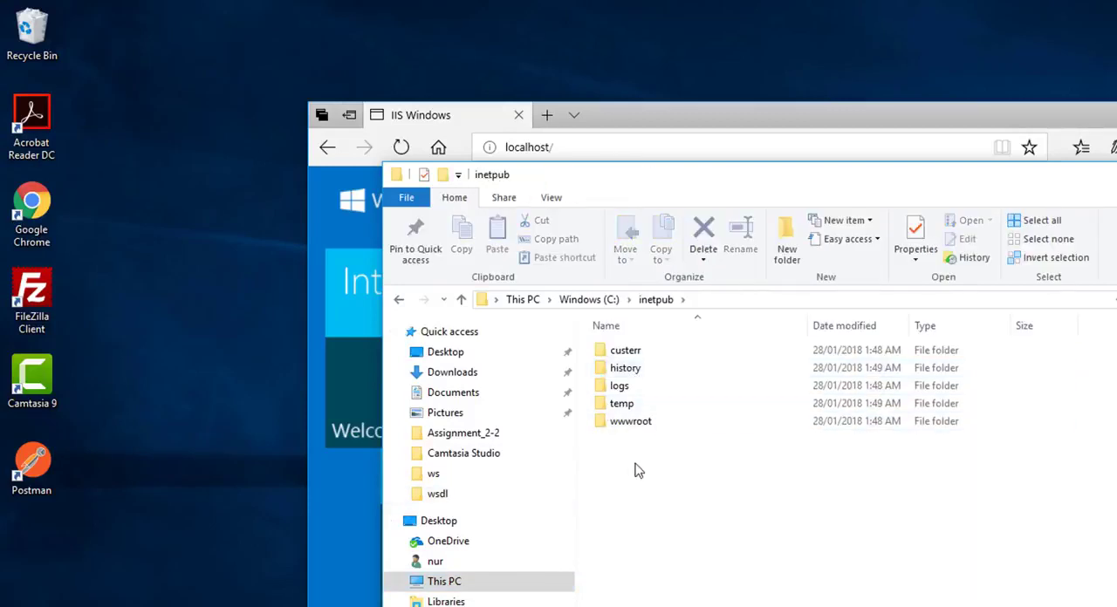
double_click(632, 425)
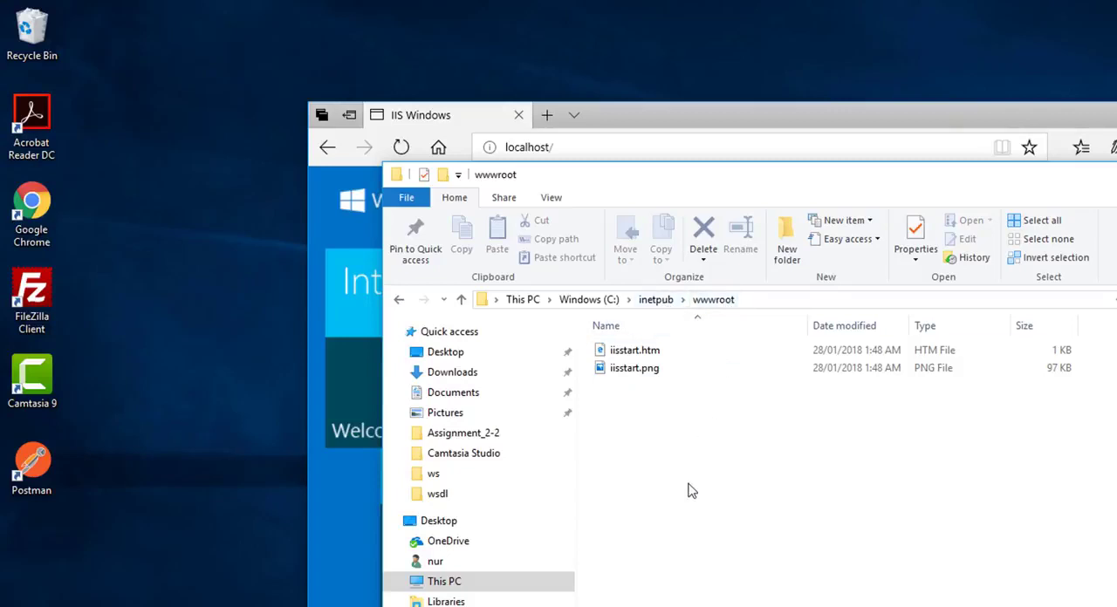
Open iisstart.htm from wwwroot in Microsoft Edge and compare it with the localhost page
drag(649, 403, 644, 358)
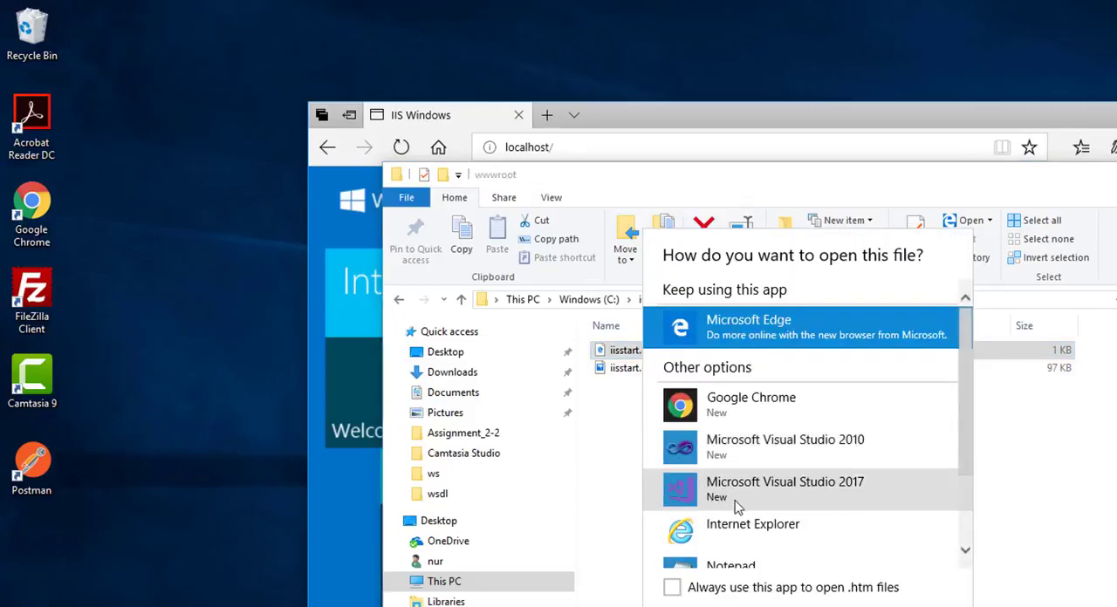
key(Return)
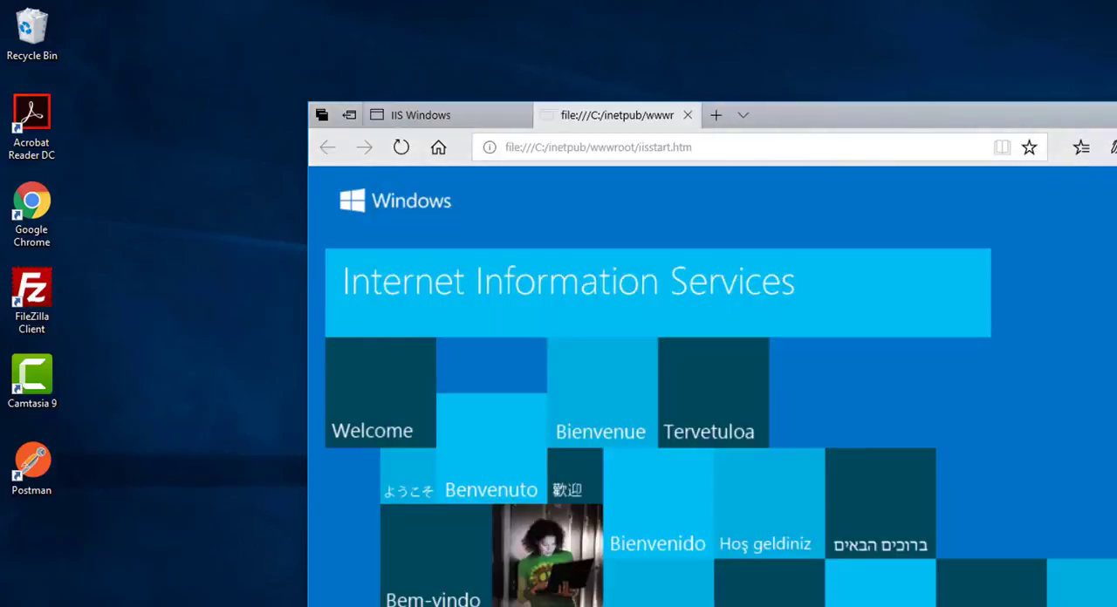
click(440, 115)
click(585, 124)
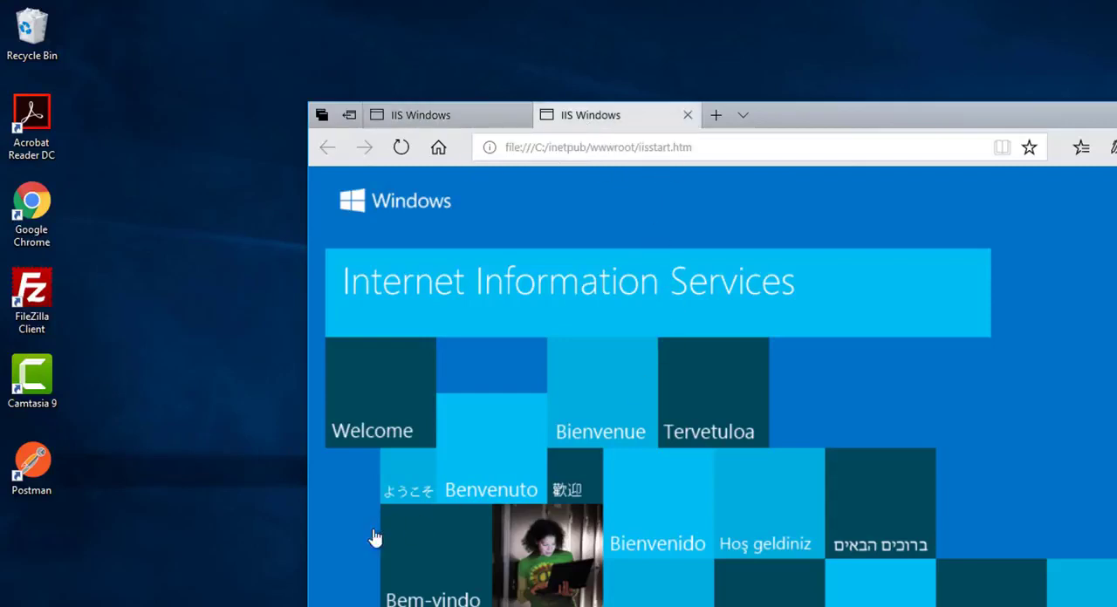
Search Windows for iis, launch Internet Information Services (IIS) Manager and widen its connections tree
click(175, 605)
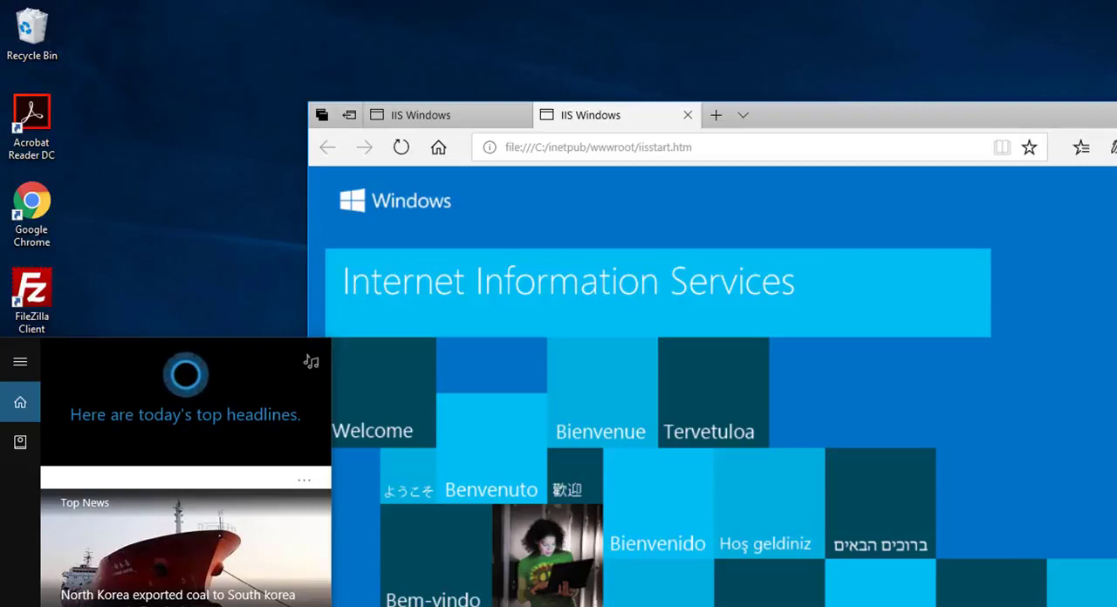
text(iis)
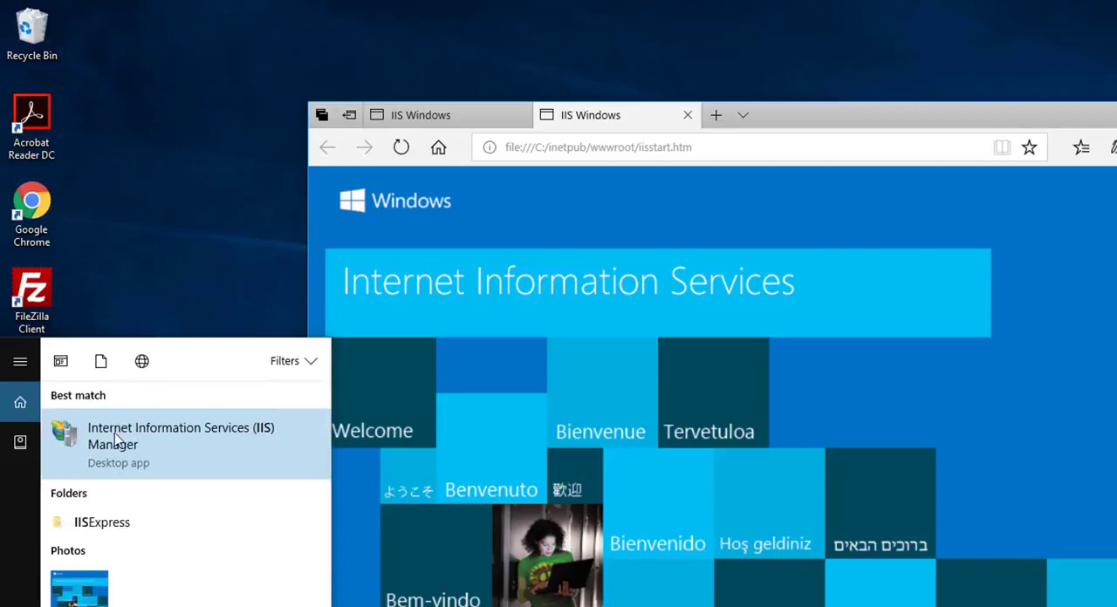
click(181, 458)
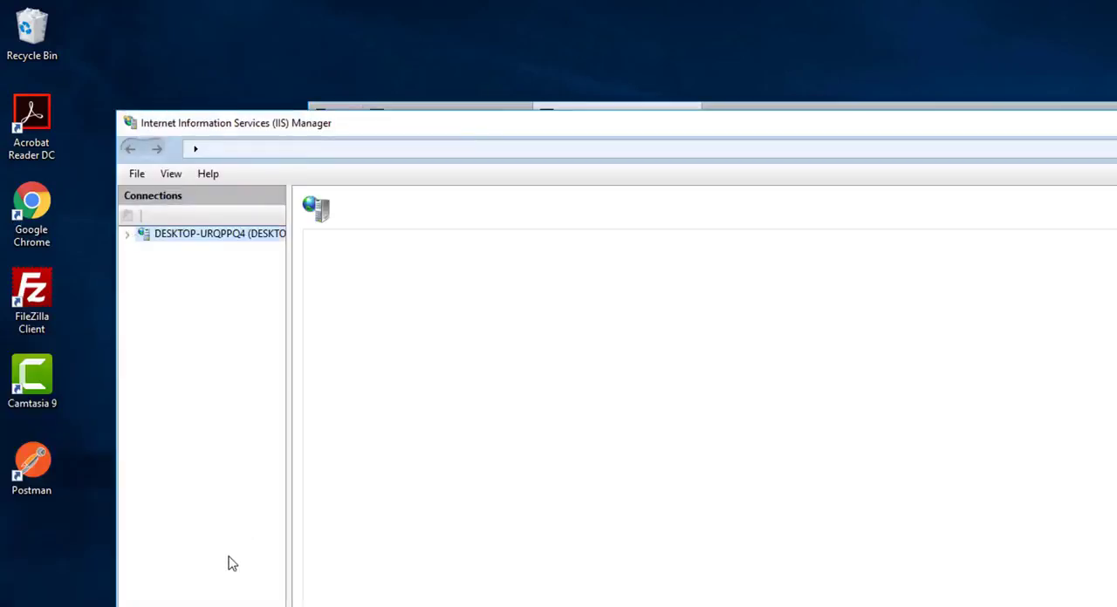
drag(289, 392, 332, 392)
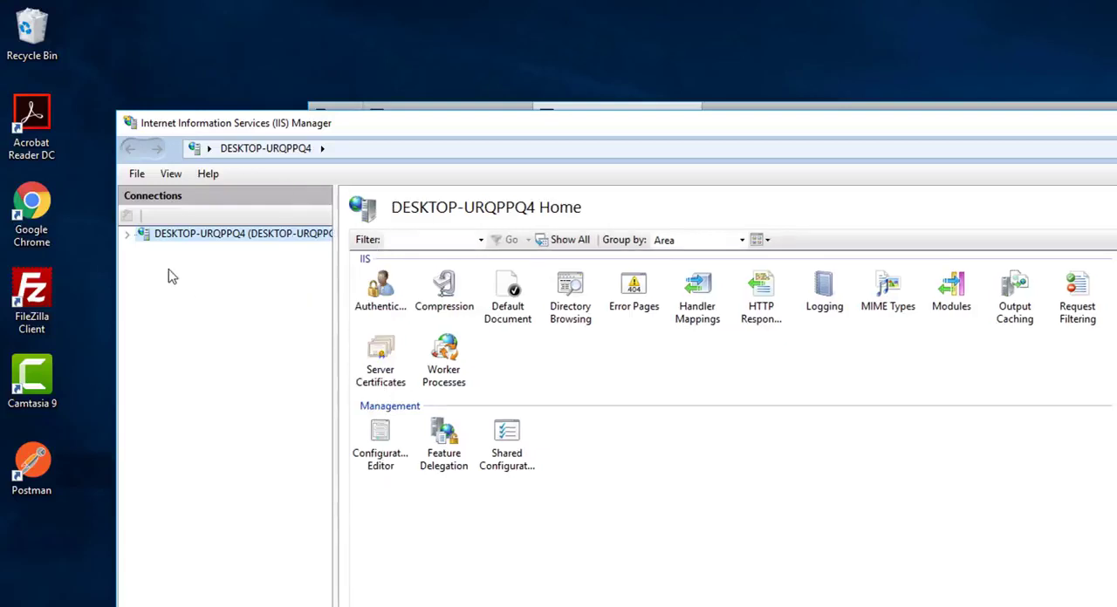
Examine the server's Application Pools and Default Web Site, and view the site at localhost in the browser
click(127, 236)
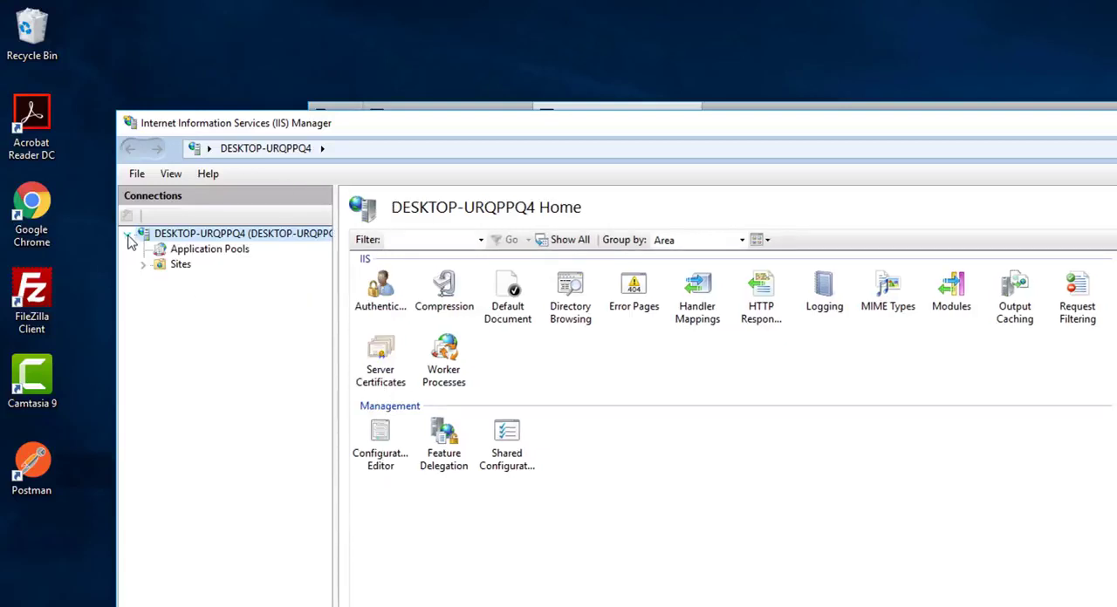
click(197, 251)
click(144, 266)
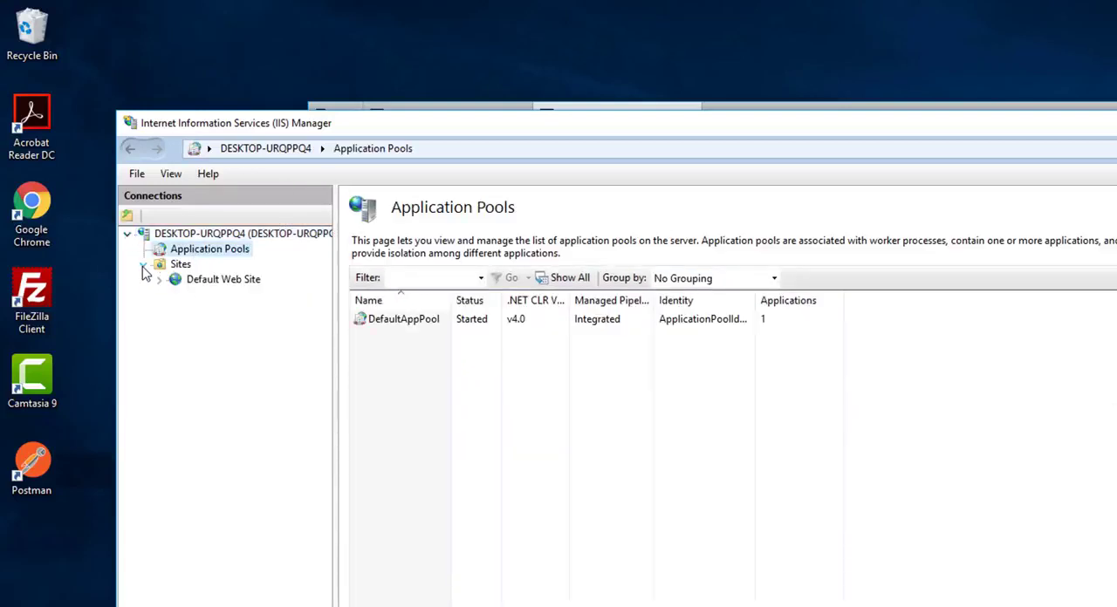
click(216, 281)
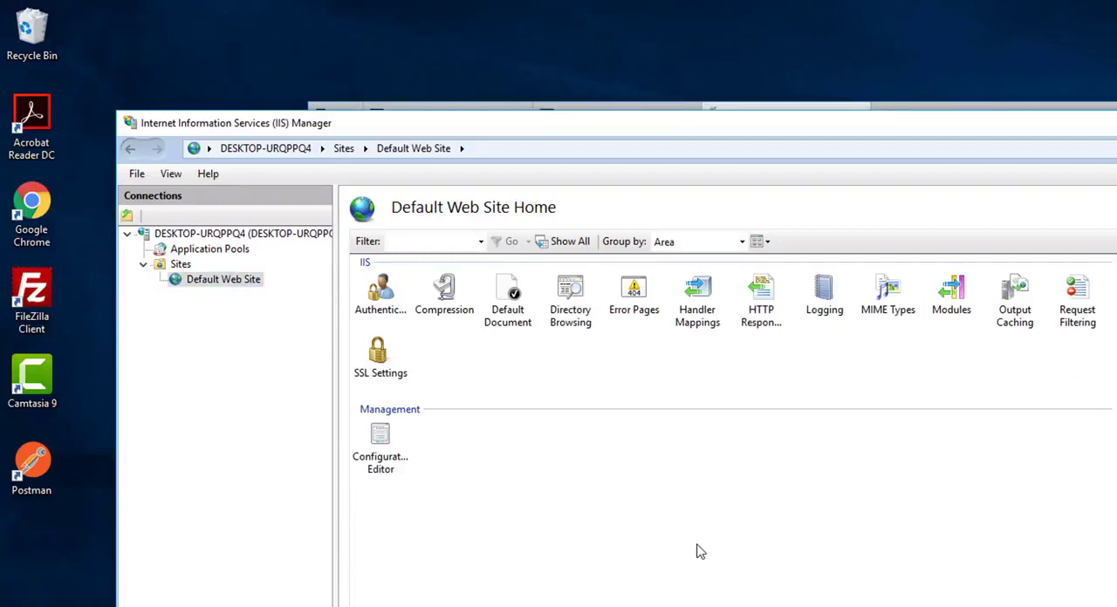
key(alt+Tab)
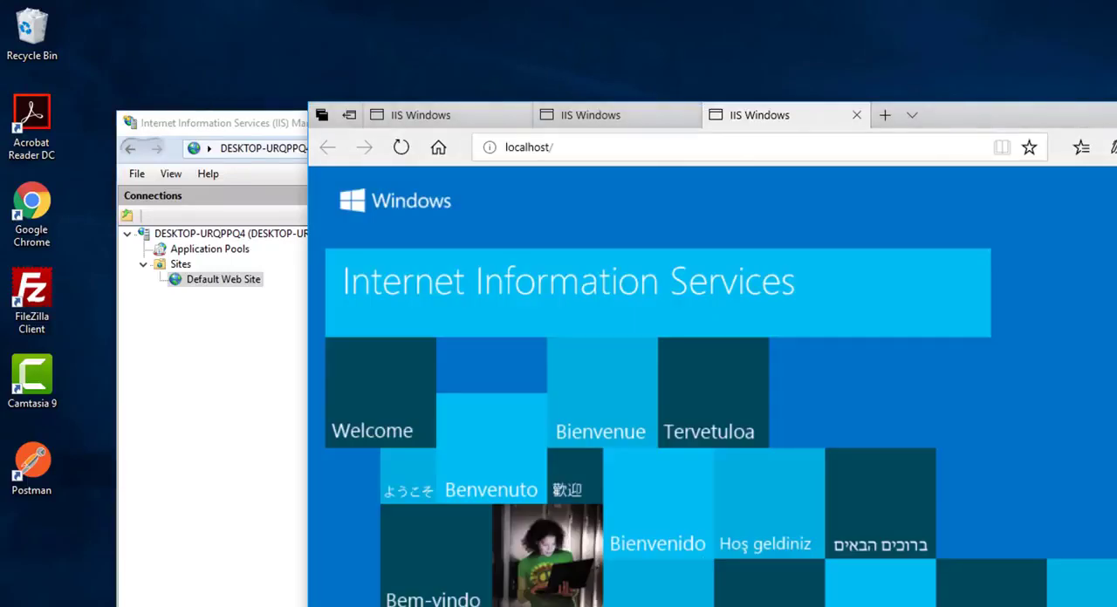